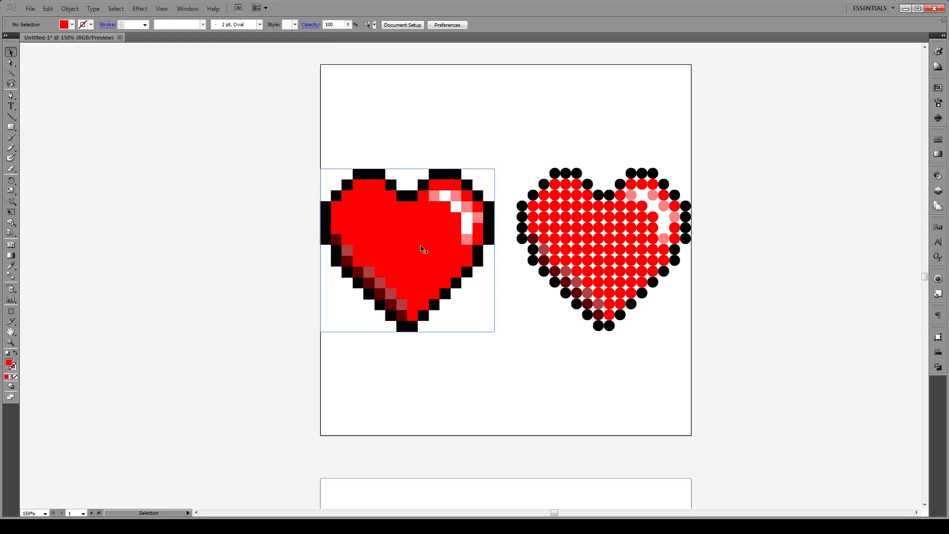
Drag one dot out of the circle heart as a test, then undo the move
click(413, 214)
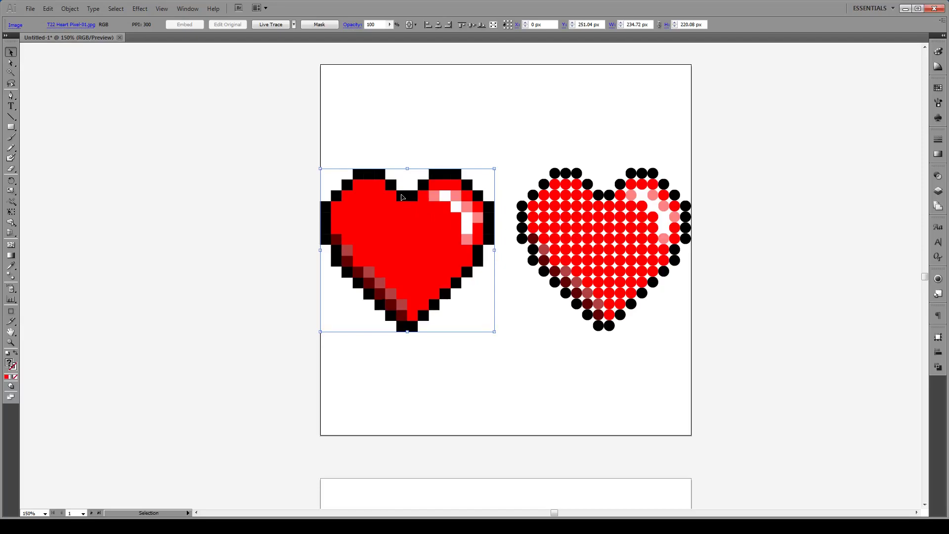
click(554, 219)
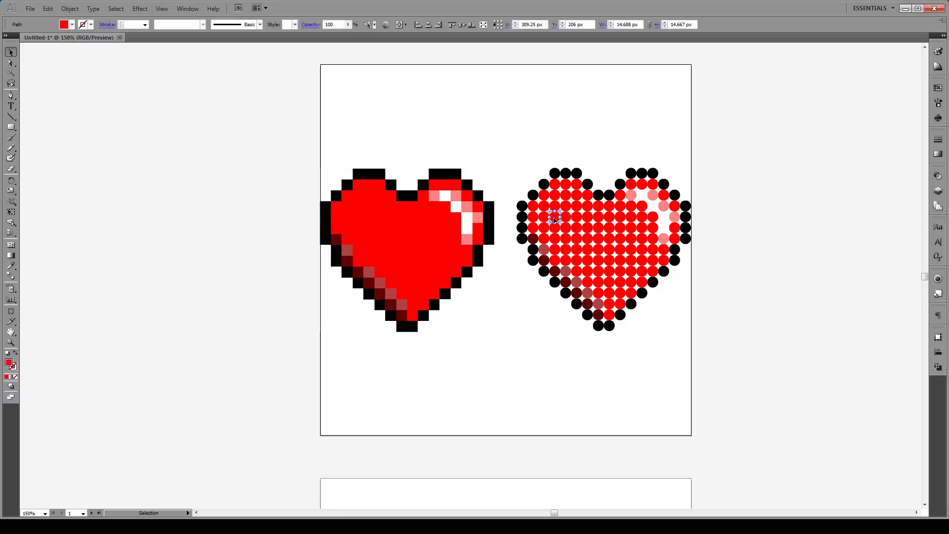
drag(556, 220, 617, 155)
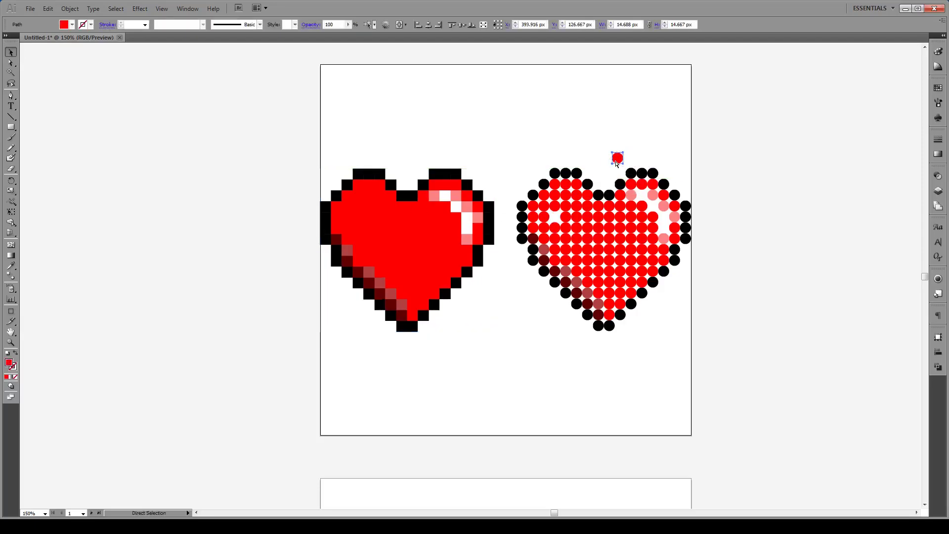
key(ctrl+z)
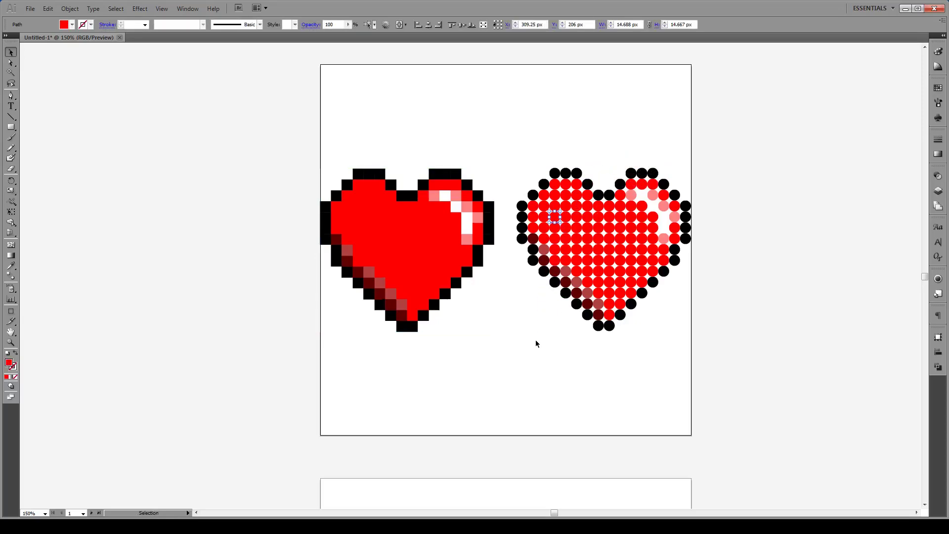
click(411, 217)
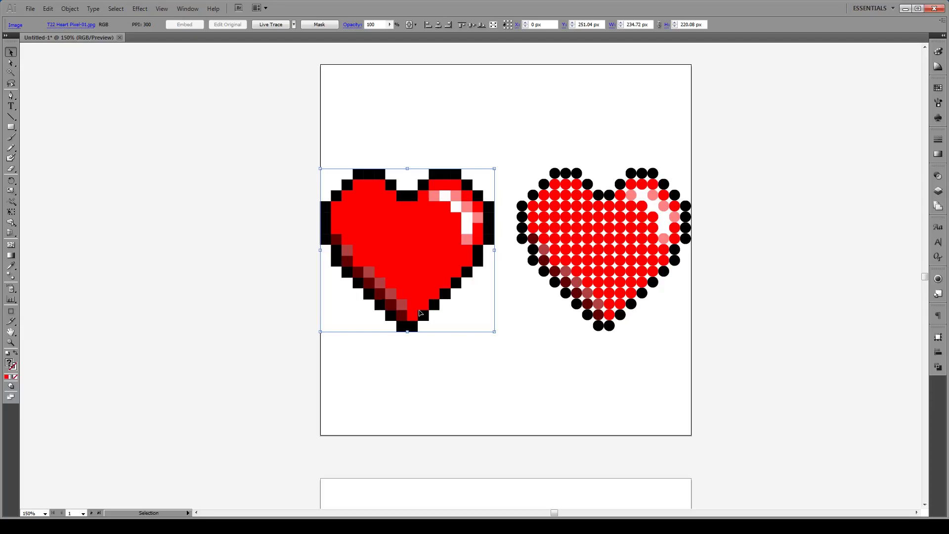
click(477, 363)
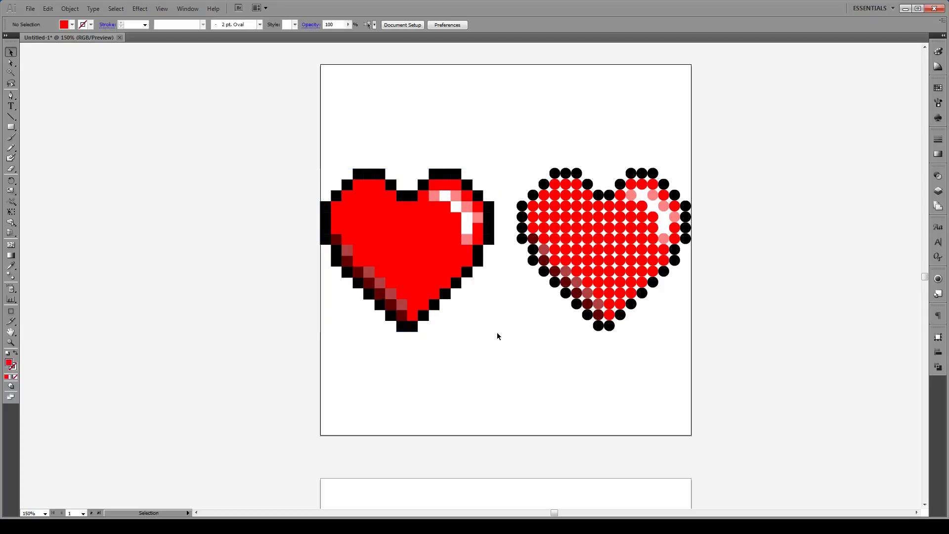
Place the T22 Heart Pixel-01 image on the empty second artboard
scroll(498, 329, down, 10)
scroll(501, 331, down, 3)
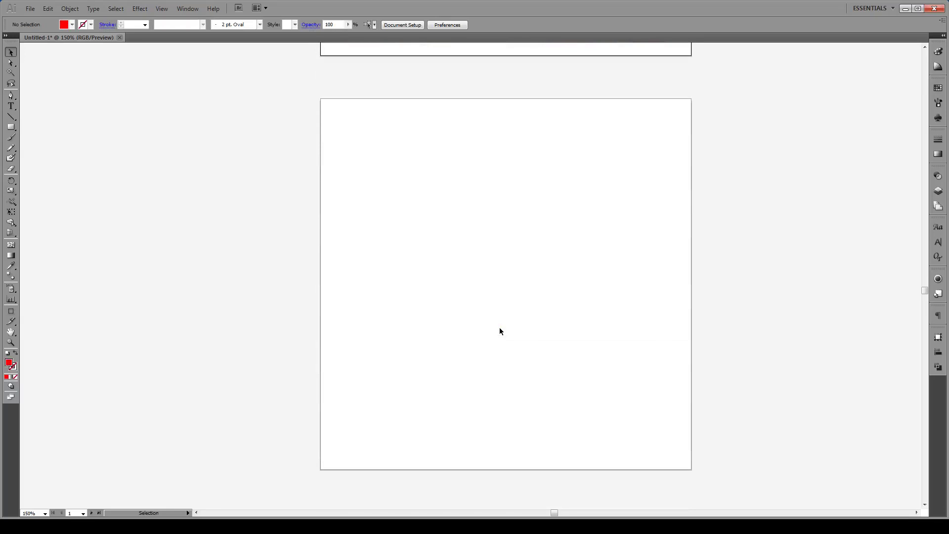
click(30, 8)
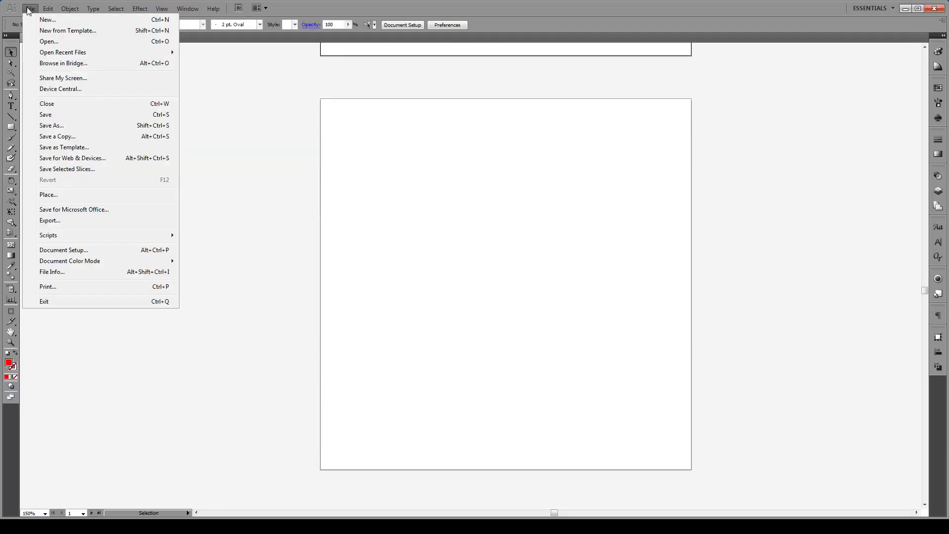
click(64, 195)
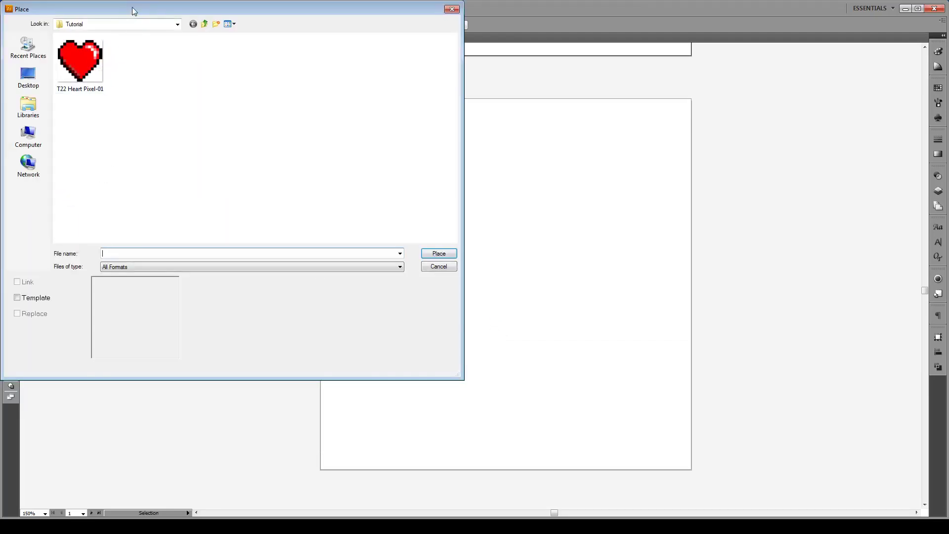
drag(132, 7, 158, 65)
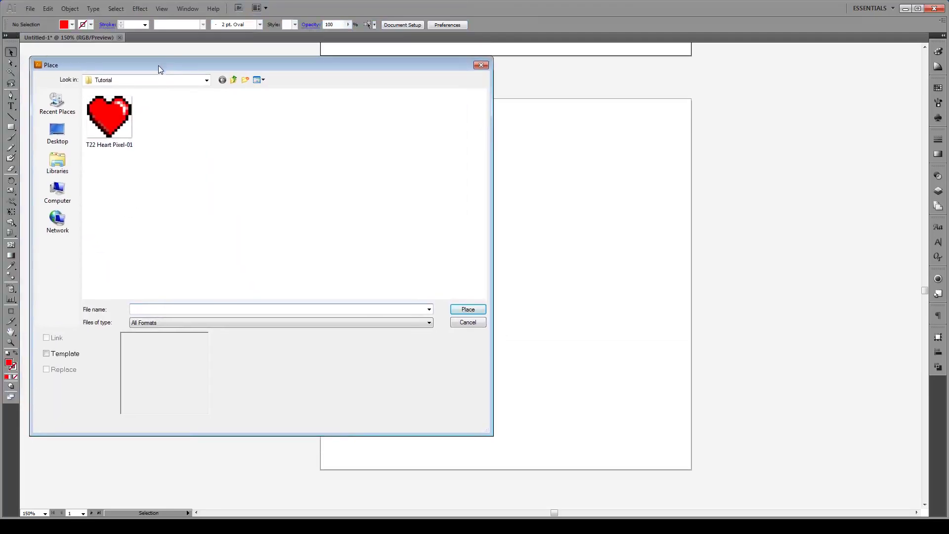
click(113, 117)
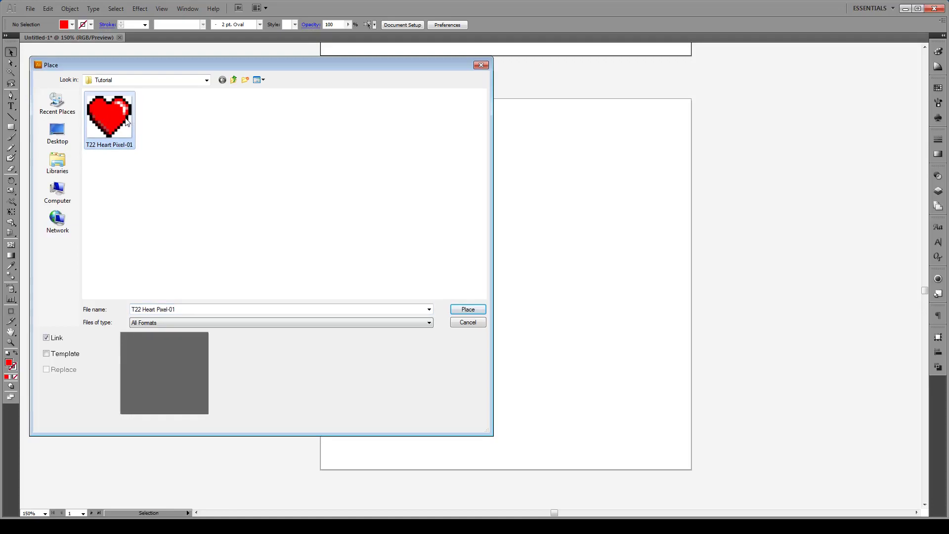
click(468, 310)
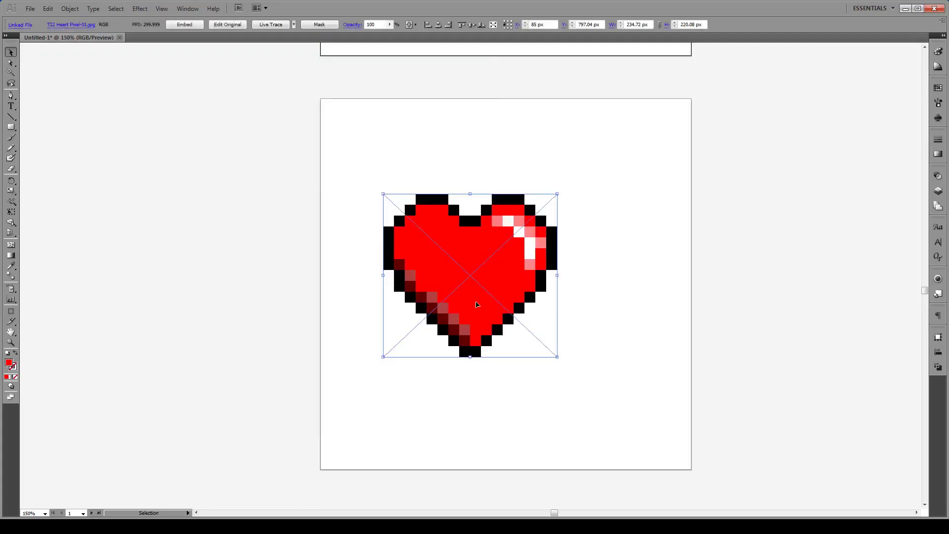
Centre the heart on the artboard, embed it, and reselect it
drag(477, 278, 520, 286)
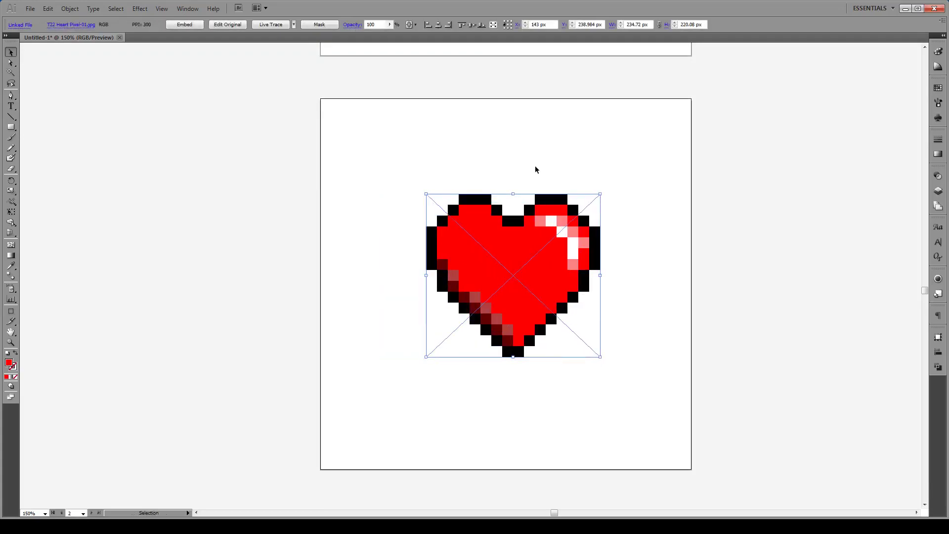
click(194, 27)
click(392, 197)
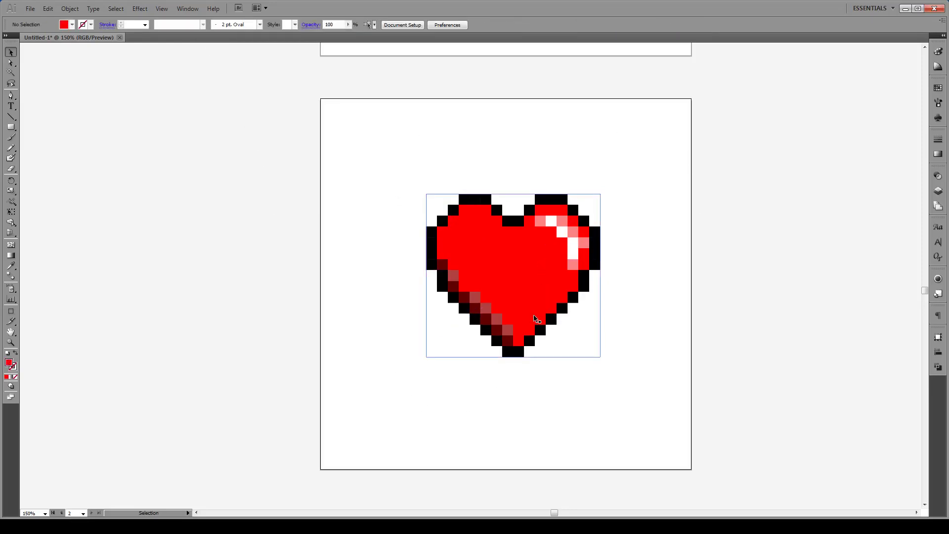
click(522, 256)
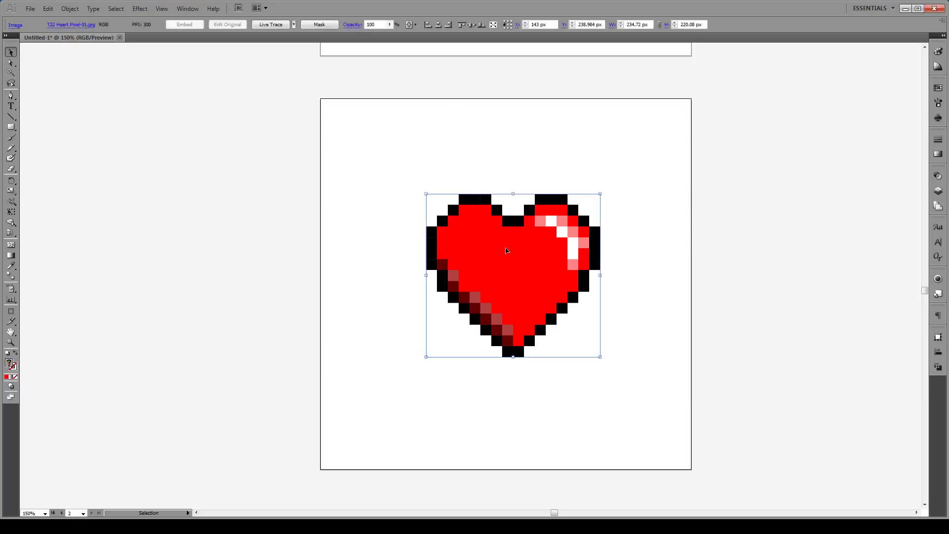
Create an Object Mosaic of 16 × 15 tiles with 0 px spacing and Delete Raster on
click(76, 9)
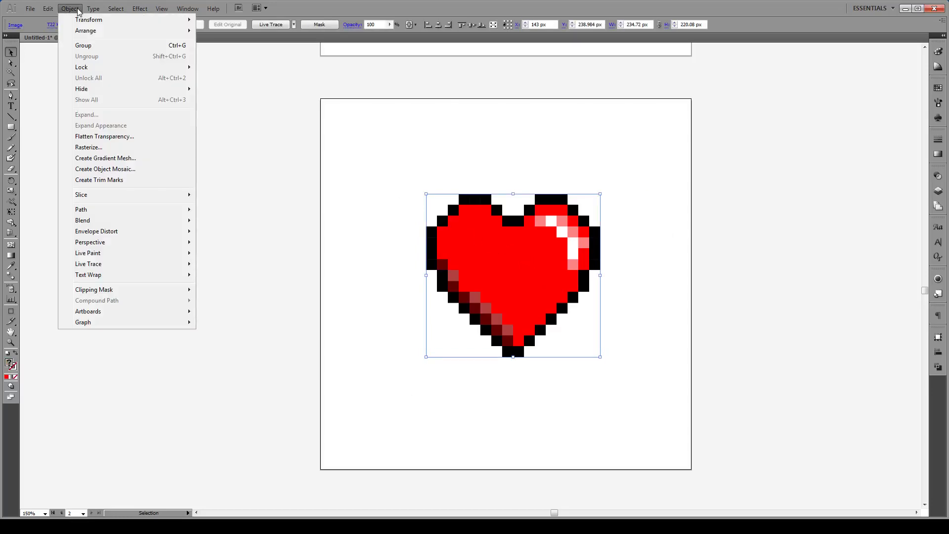
click(130, 170)
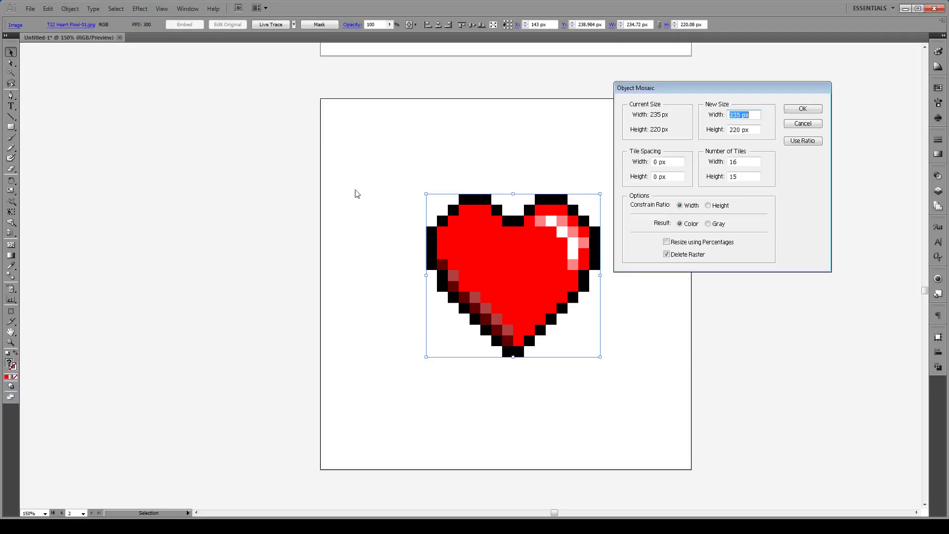
drag(708, 88, 714, 201)
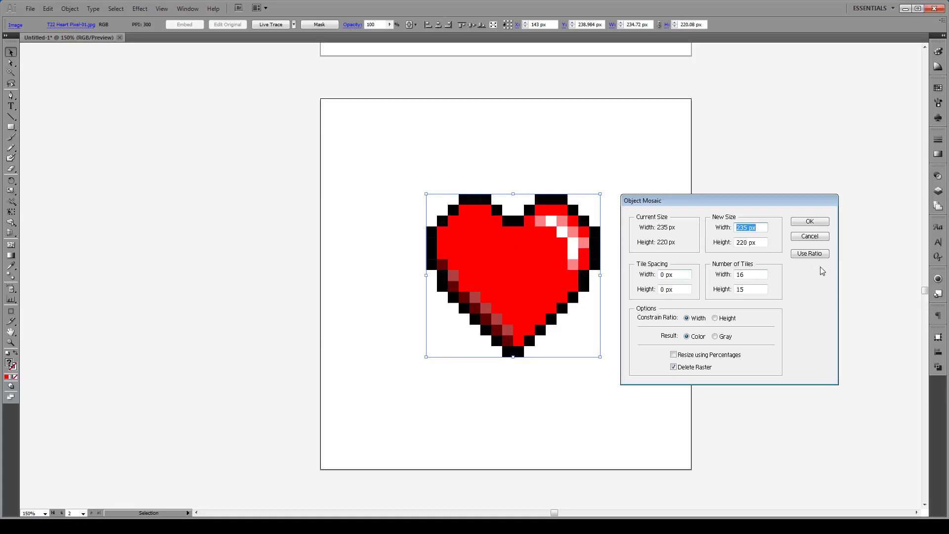
click(813, 220)
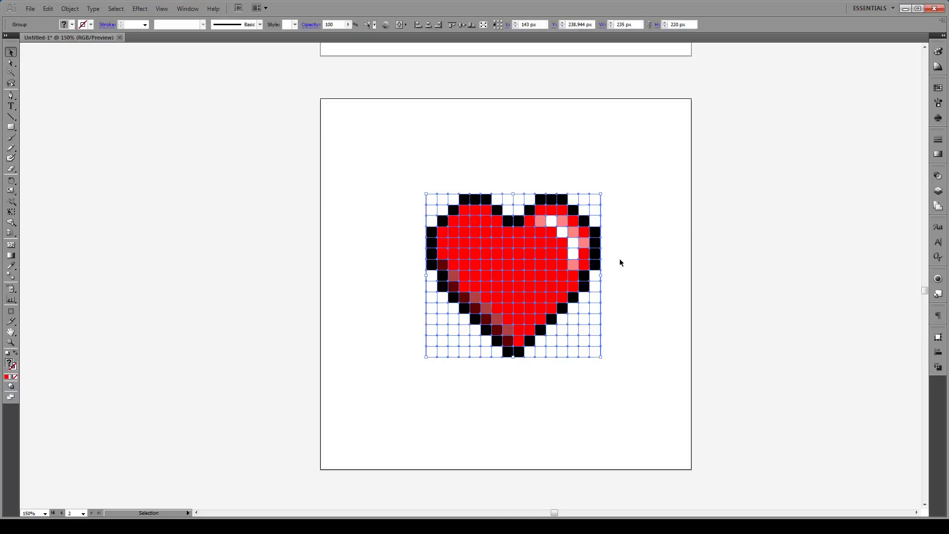
click(622, 254)
click(519, 269)
right_click(498, 248)
click(536, 304)
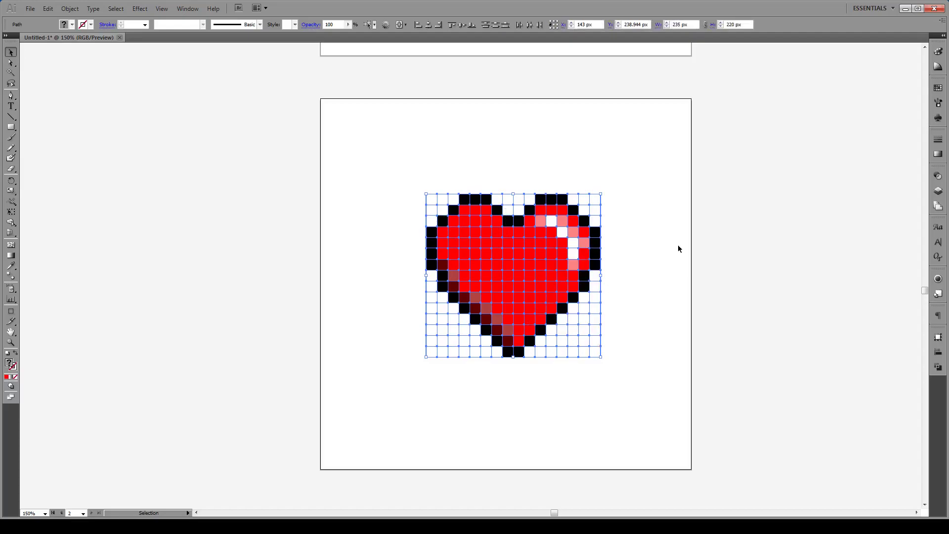
click(644, 257)
click(508, 254)
drag(508, 254, 623, 326)
drag(518, 285, 429, 388)
drag(517, 297, 584, 357)
key(ctrl+z)
key(ctrl+z)
key(ctrl+z)
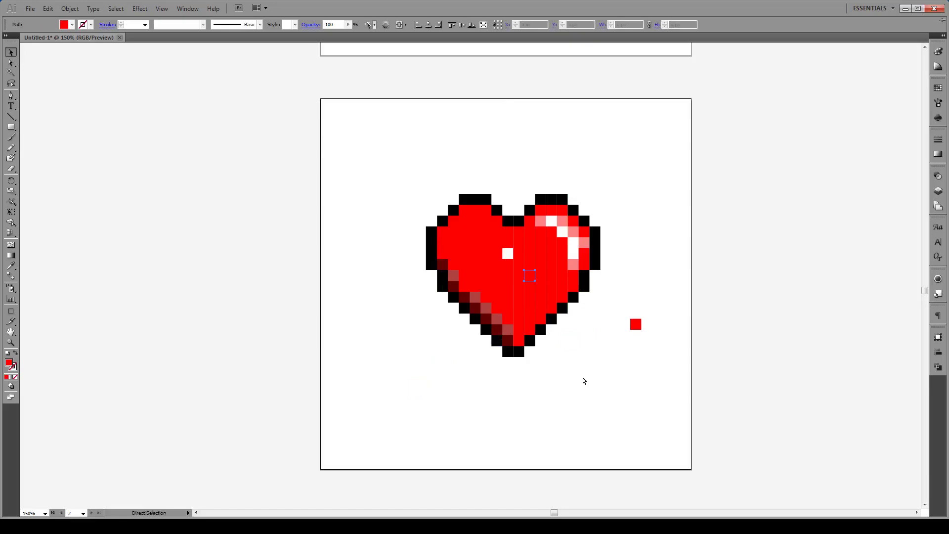
ctrl+click(582, 379)
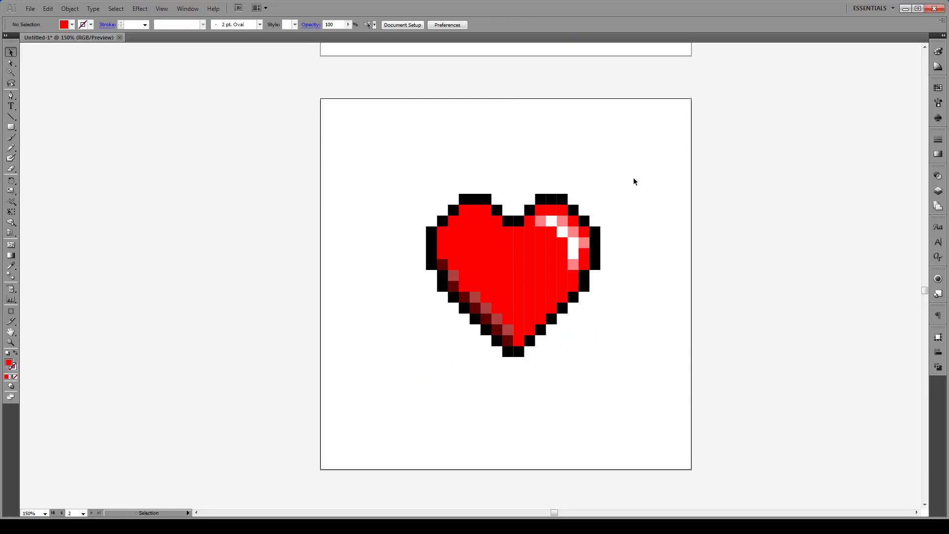
Apply a 10 px Round Corners effect to all heart tiles, turning them into circular dots
drag(642, 164, 372, 422)
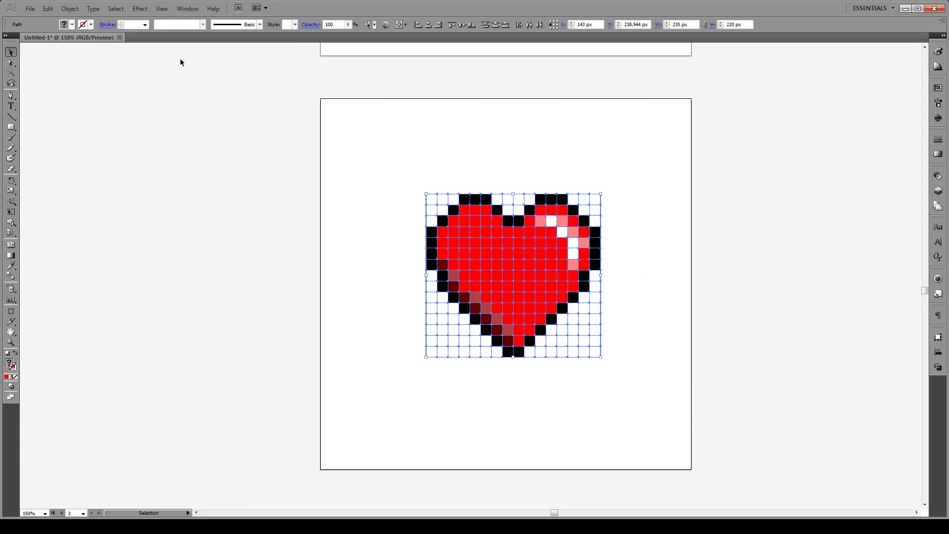
click(140, 10)
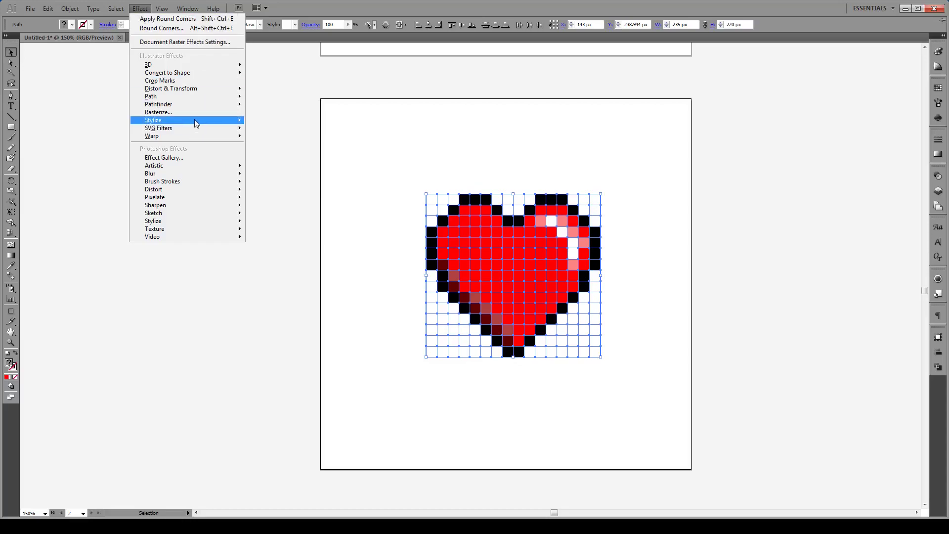
mouse_move(197, 120)
click(289, 170)
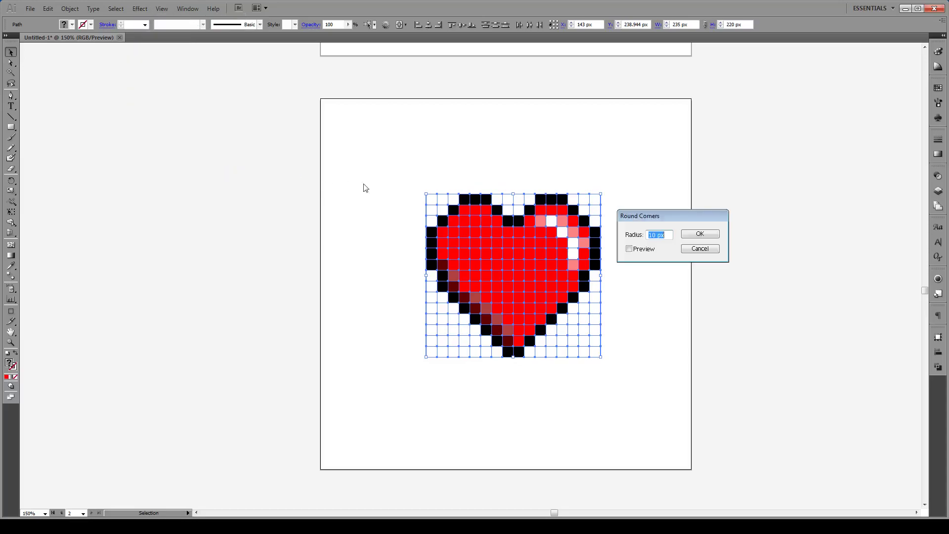
click(644, 249)
click(712, 235)
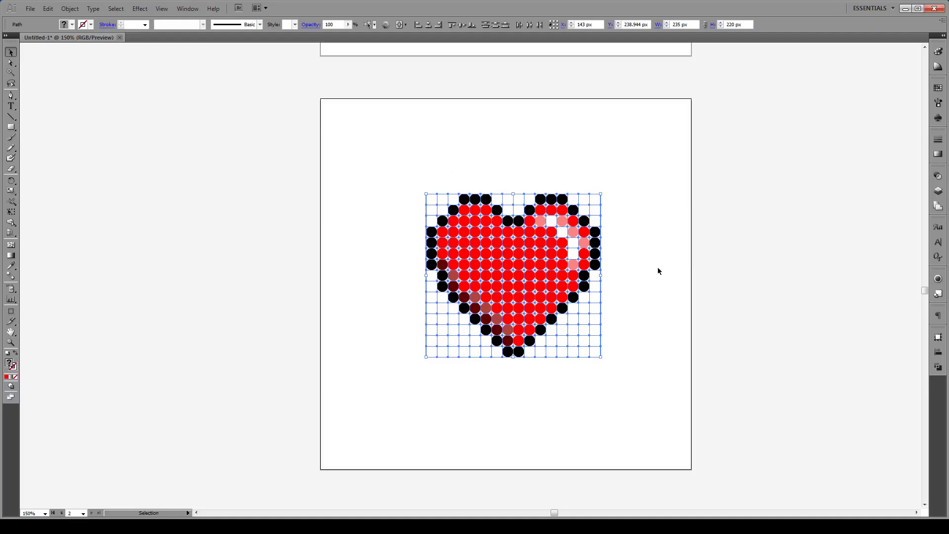
click(658, 267)
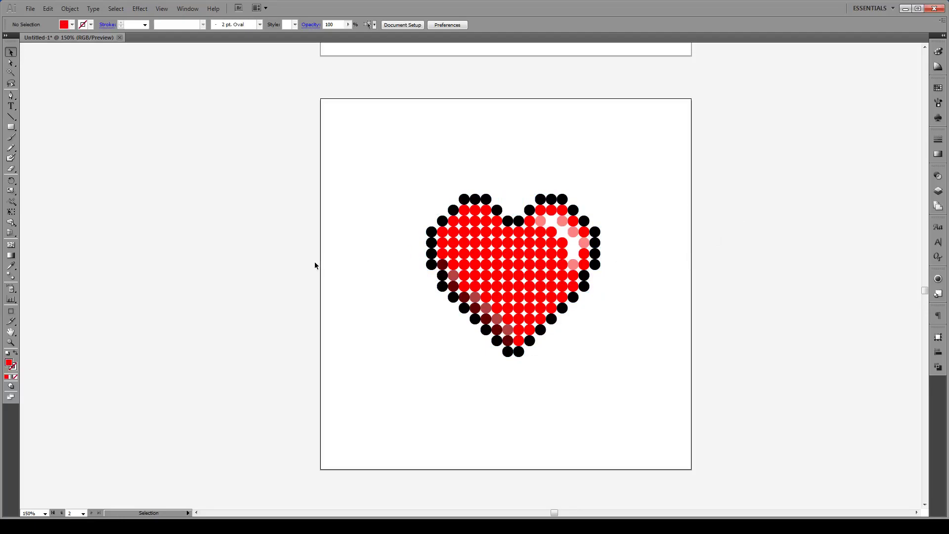
Select all black dots with the Magic Wand and fill them blue
click(11, 72)
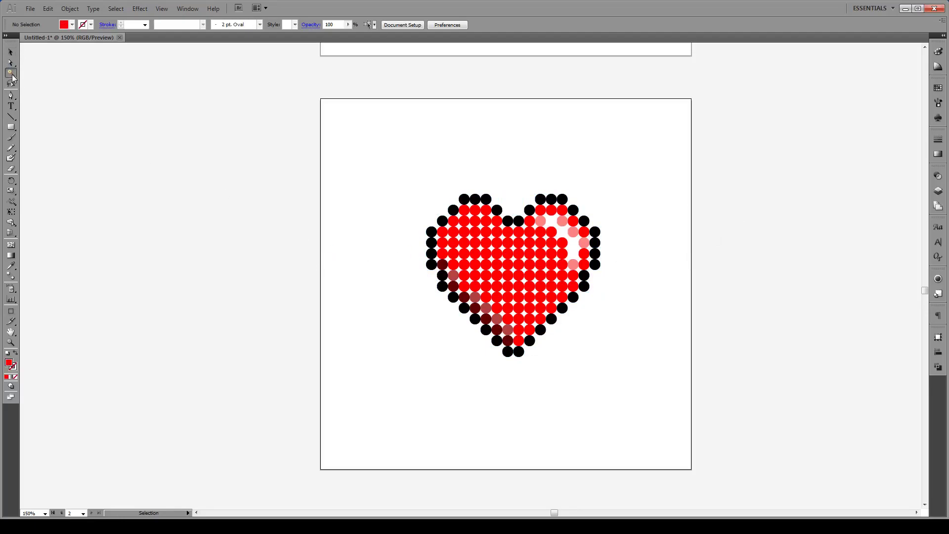
click(530, 341)
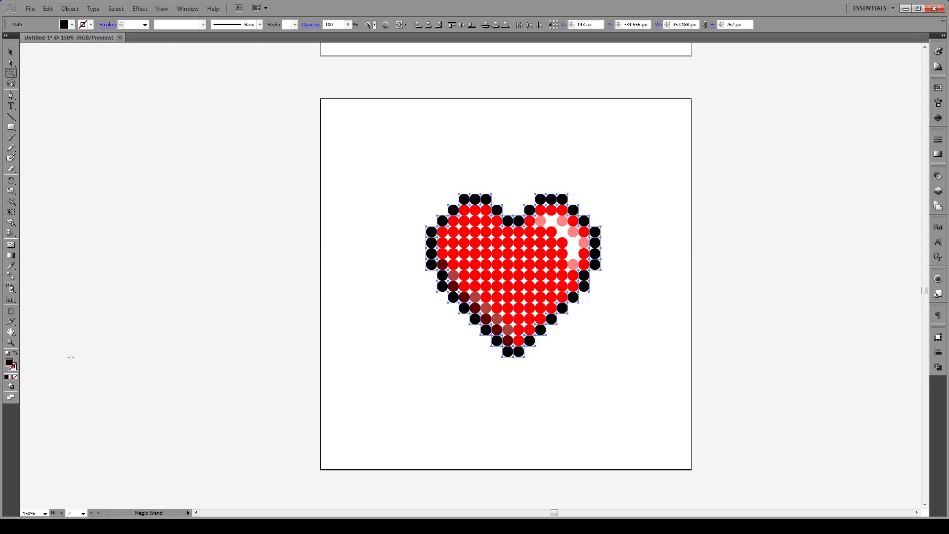
double_click(8, 364)
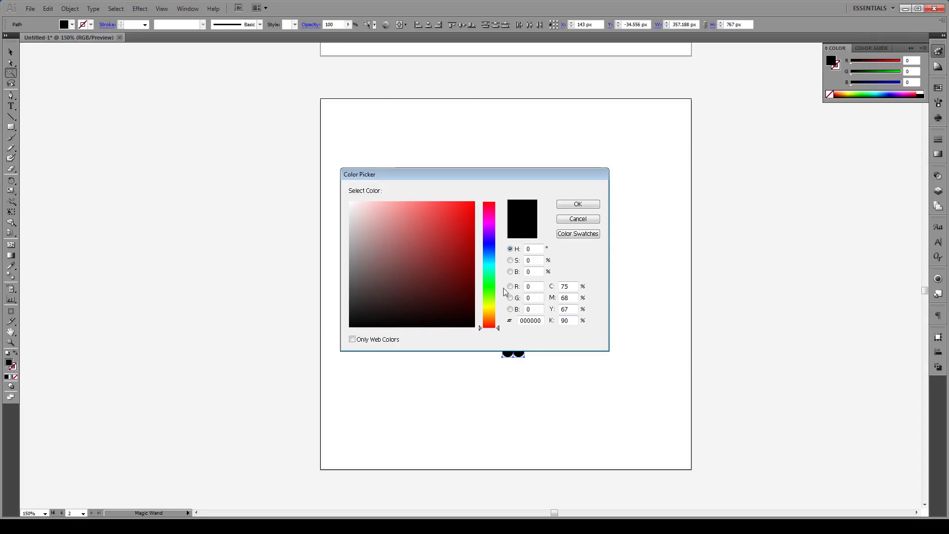
drag(492, 248, 491, 243)
click(455, 223)
click(578, 203)
Deselect the dots and revert to the original placed heart image
key(v)
click(635, 426)
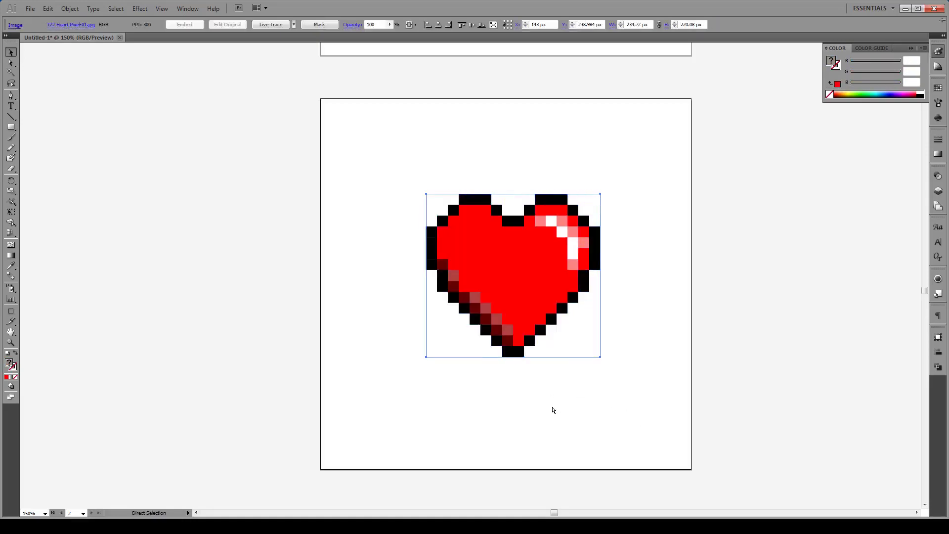
key(v)
Create an Object Mosaic with Tile Spacing Width 2 px, then deselect the striped heart
click(78, 8)
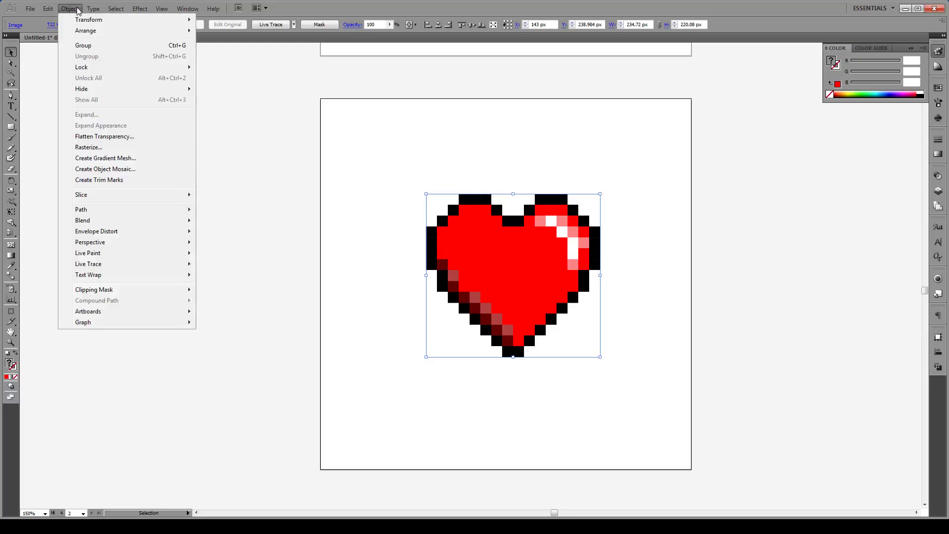
click(144, 171)
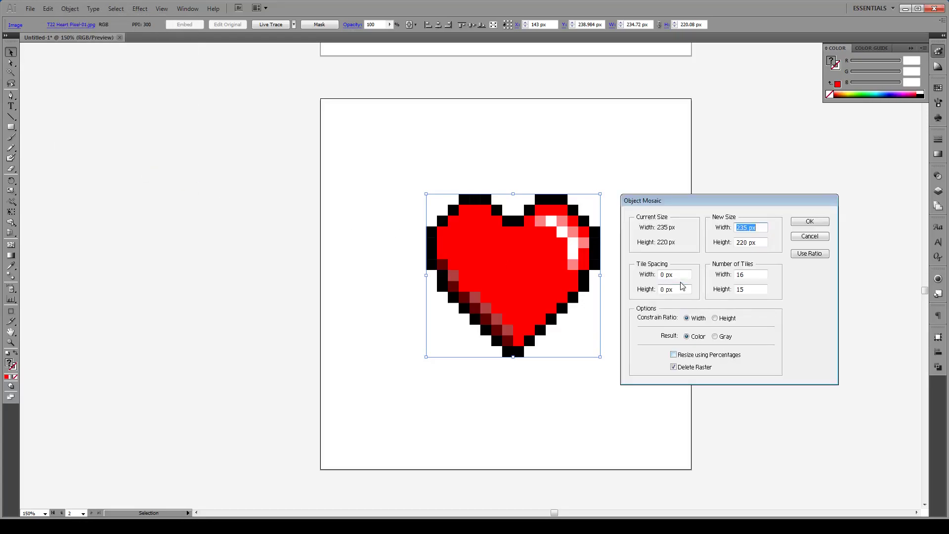
click(683, 276)
double_click(683, 276)
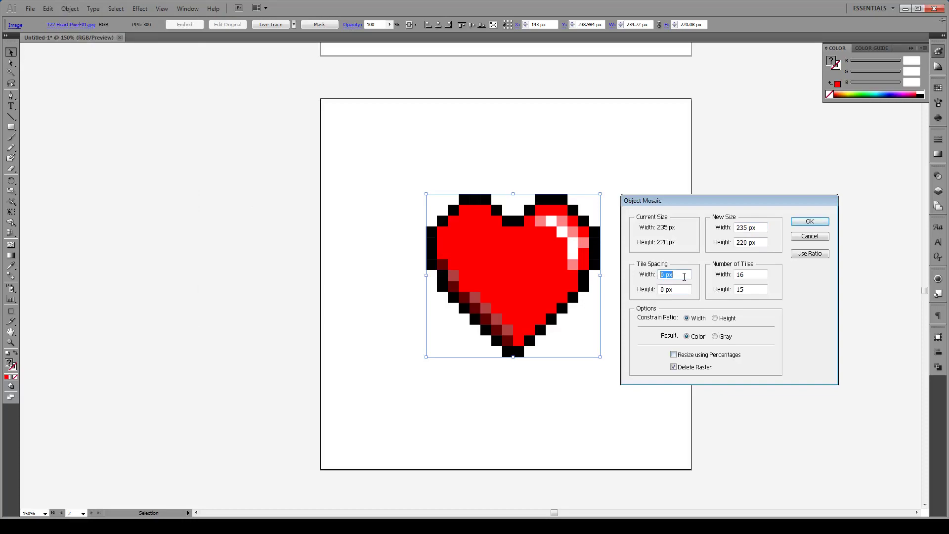
text(2)
click(811, 223)
click(562, 395)
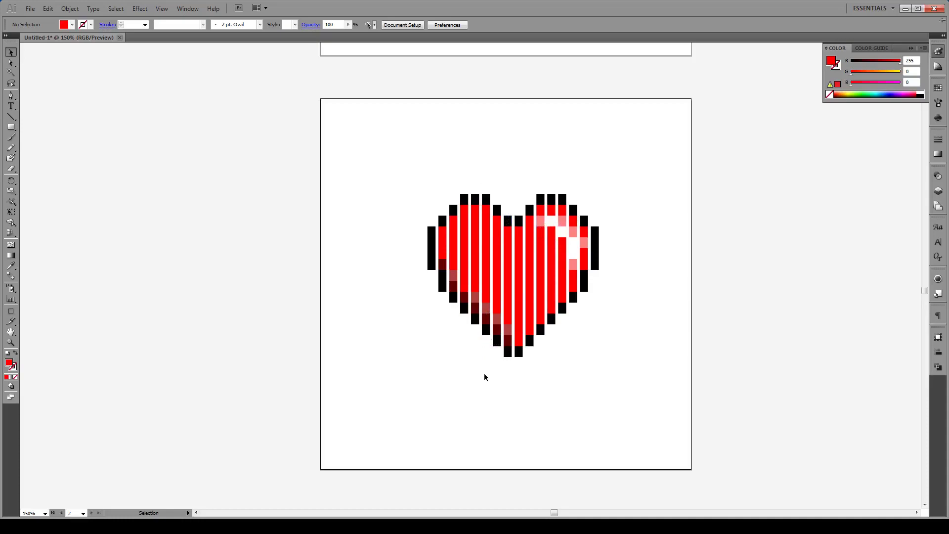
Undo the mosaic and rebuild it with 2 px vertical tile spacing
key(ctrl+z)
key(ctrl+z)
click(70, 8)
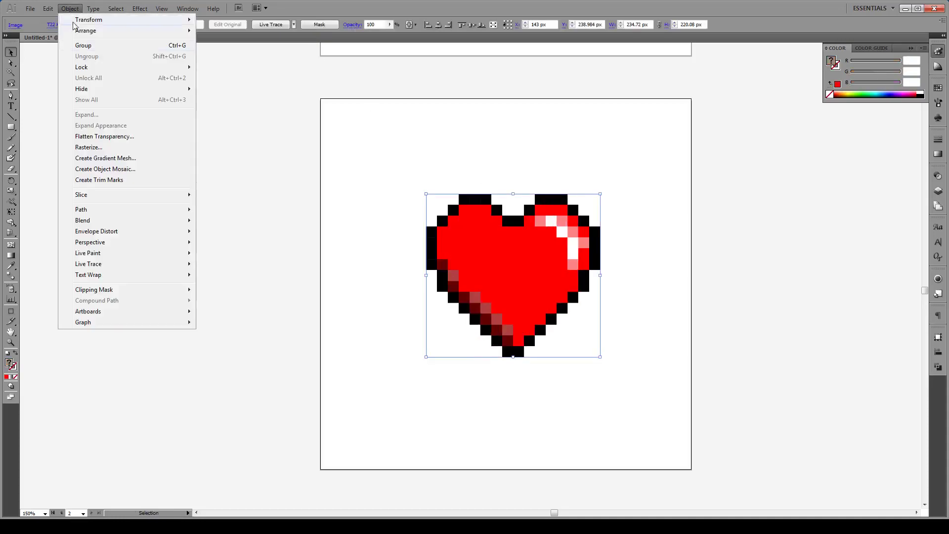
click(132, 169)
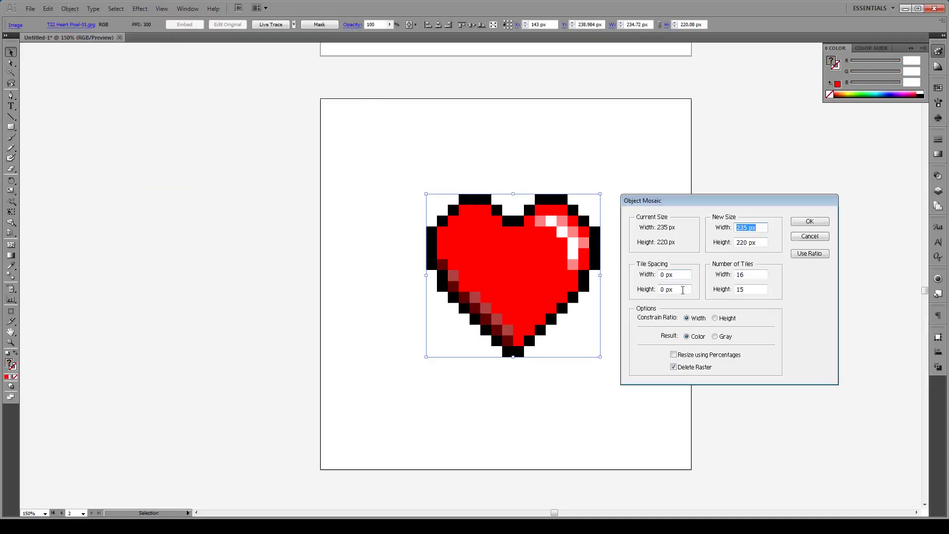
double_click(682, 290)
text(2)
click(810, 222)
click(586, 413)
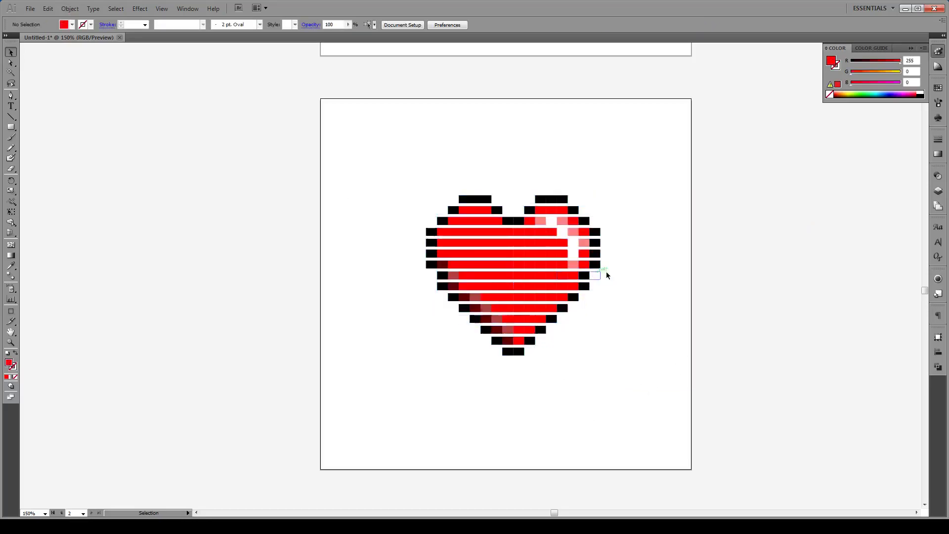
Undo again and rebuild the mosaic with 2 px tile spacing for both width and height
key(ctrl+z)
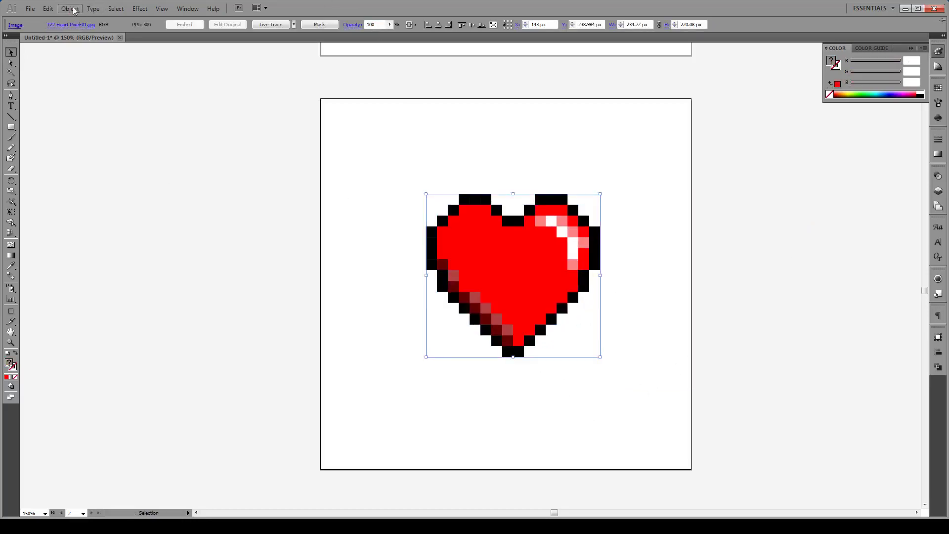
click(70, 9)
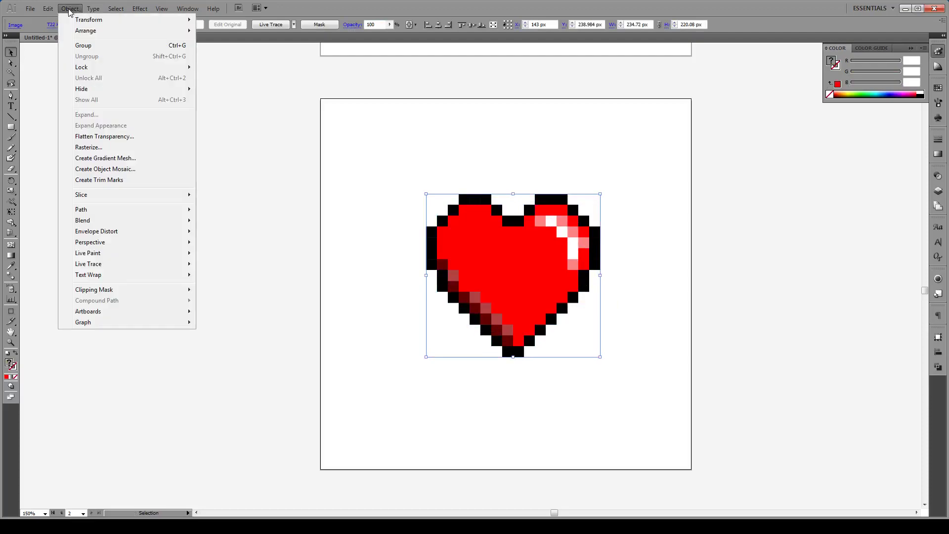
click(121, 168)
click(676, 290)
drag(676, 290, 645, 292)
text(2)
key(shift+Tab)
text(2)
click(814, 222)
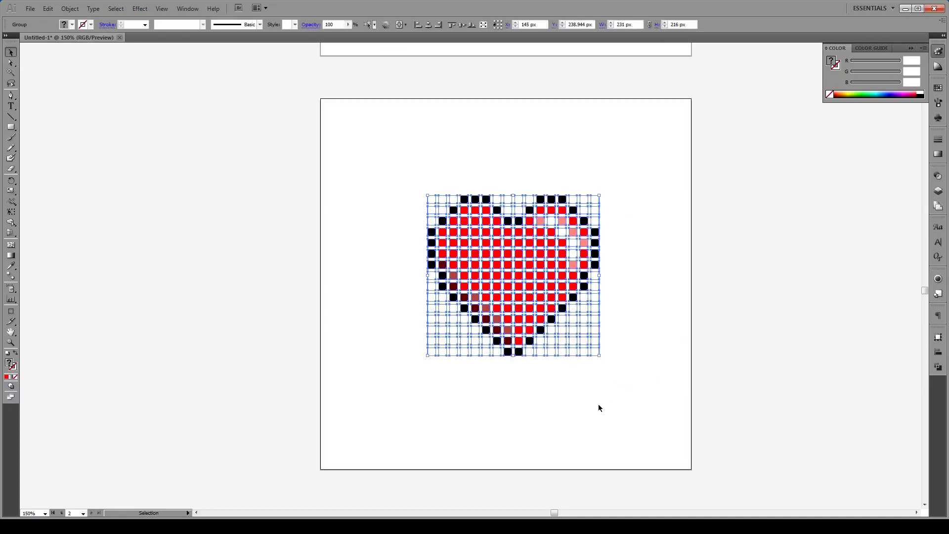
click(580, 411)
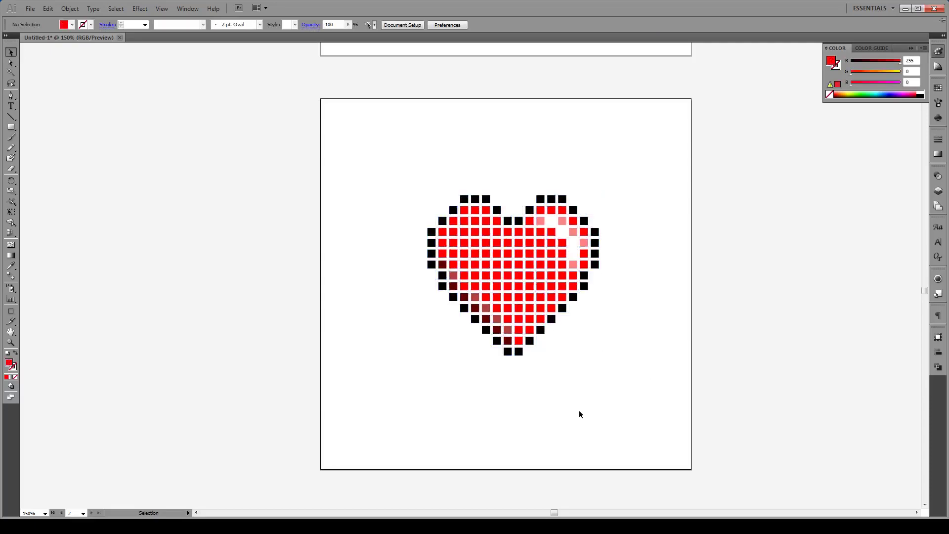